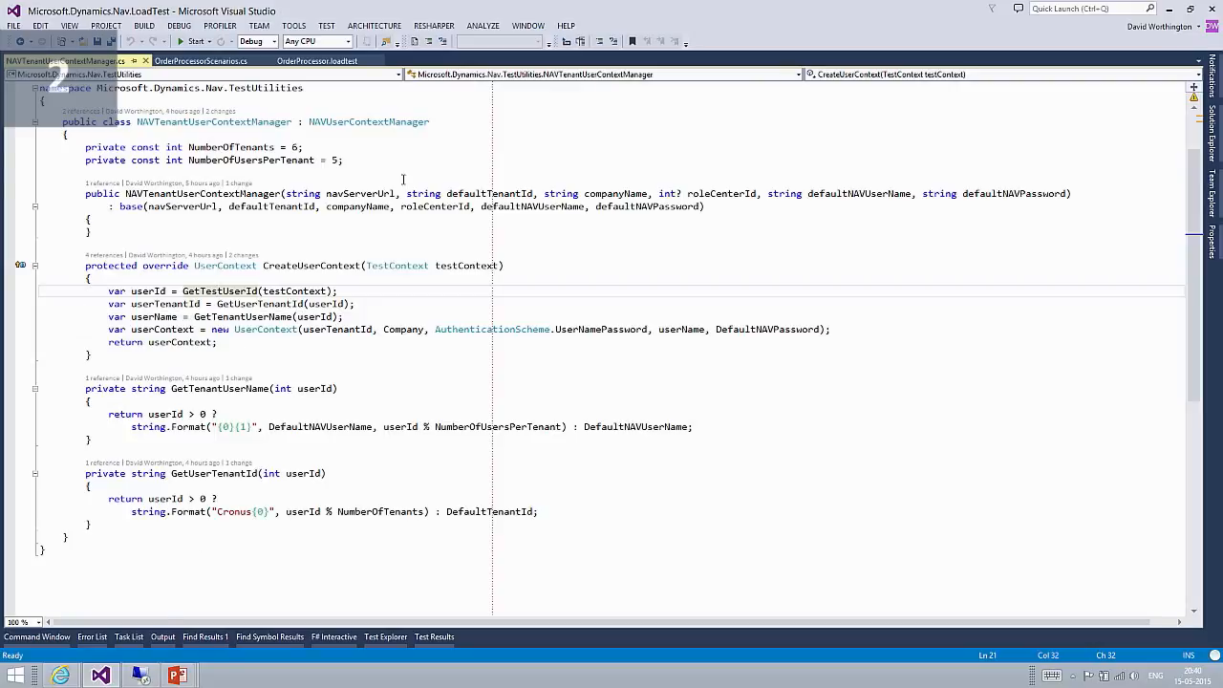
Examine how CreateUserContext derives the tenant ID and user name through GetUserTenantId and GetTenantUserName in NAVTenantUserContextManager.cs.
mouse_move(376, 507)
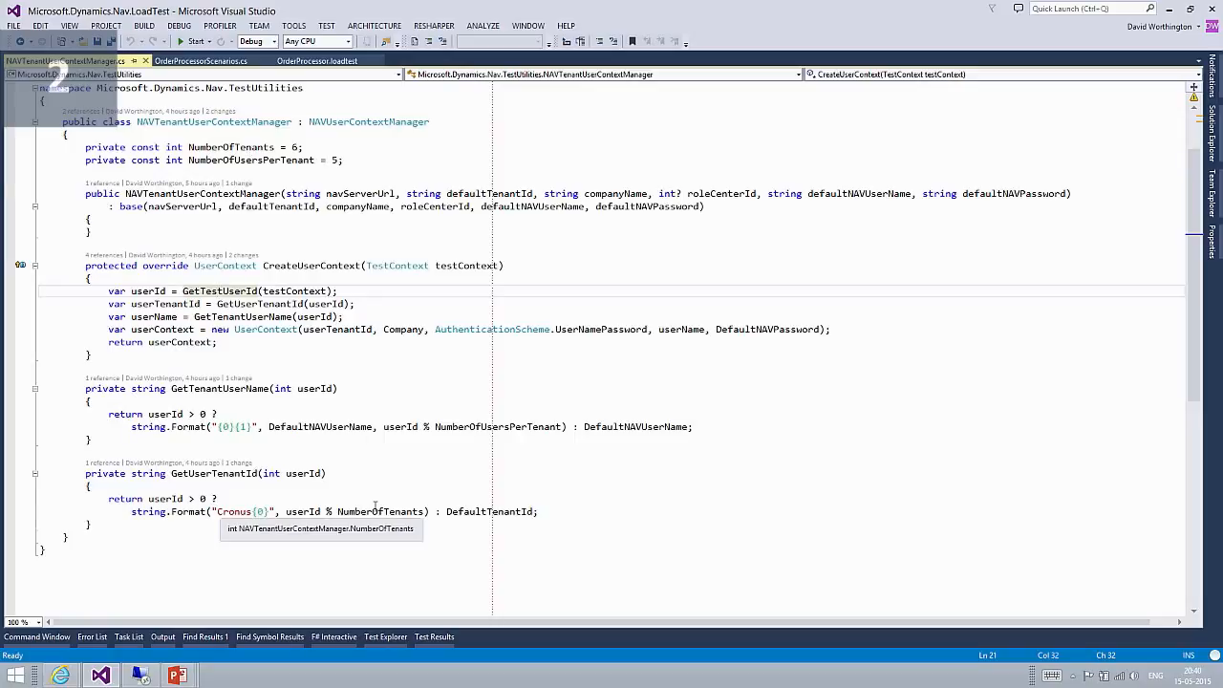
mouse_move(303, 512)
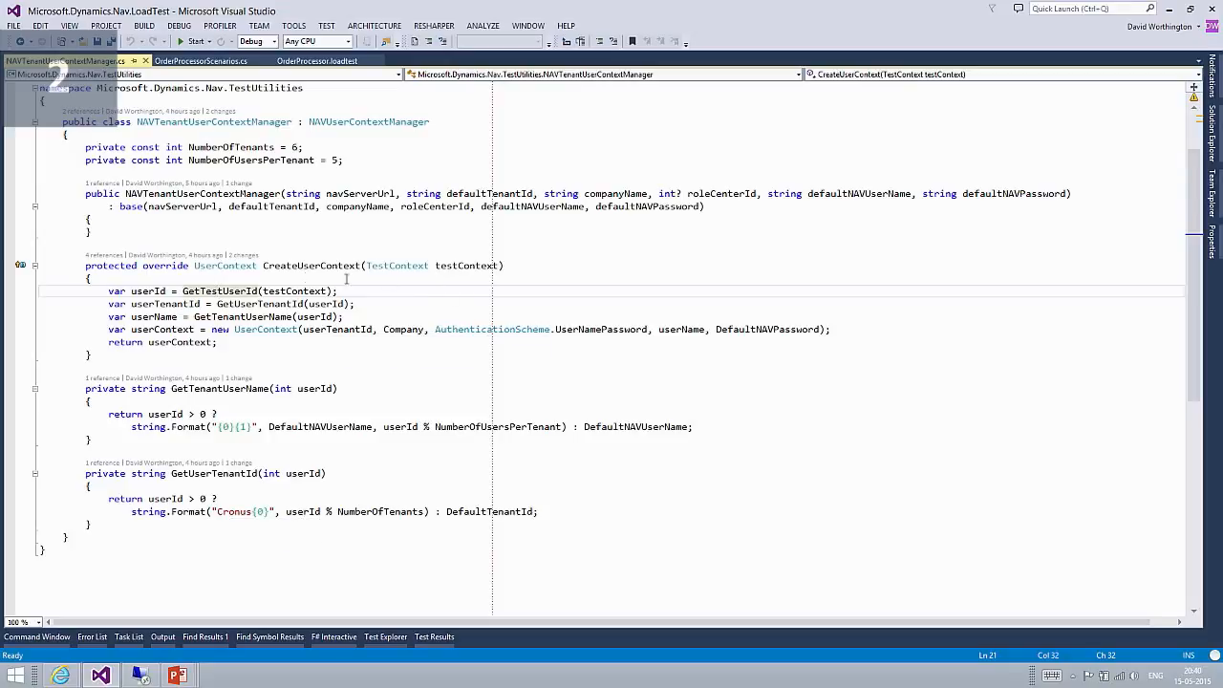
mouse_move(263, 317)
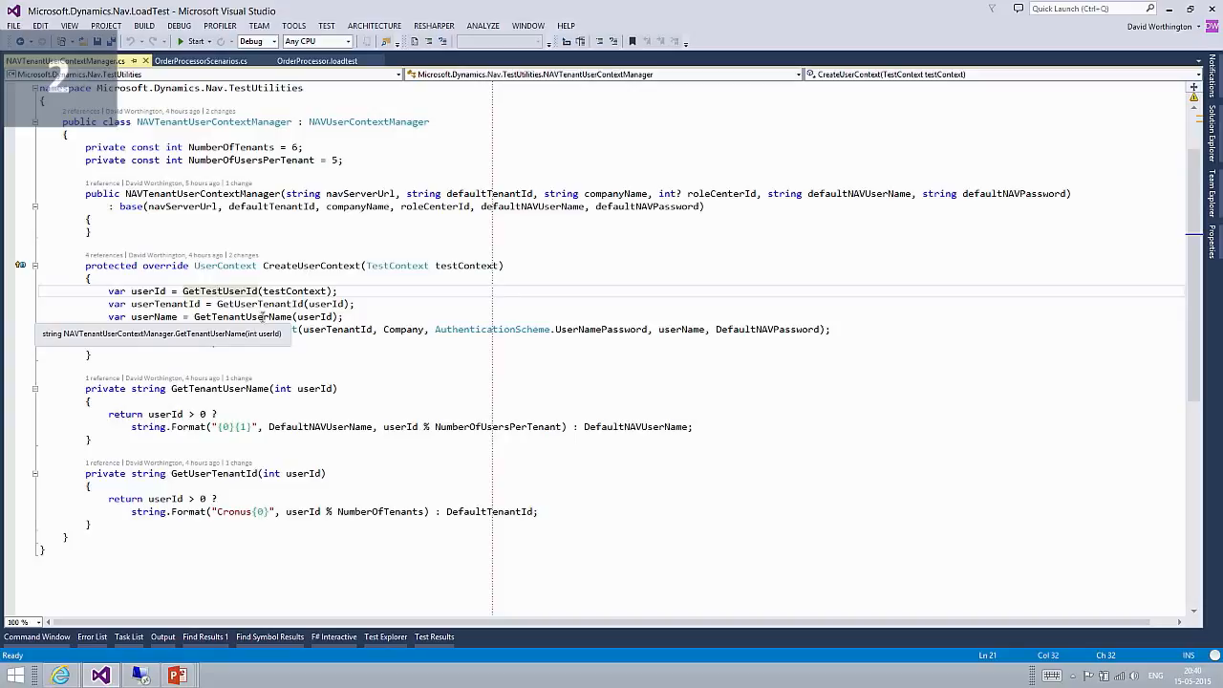
click(296, 316)
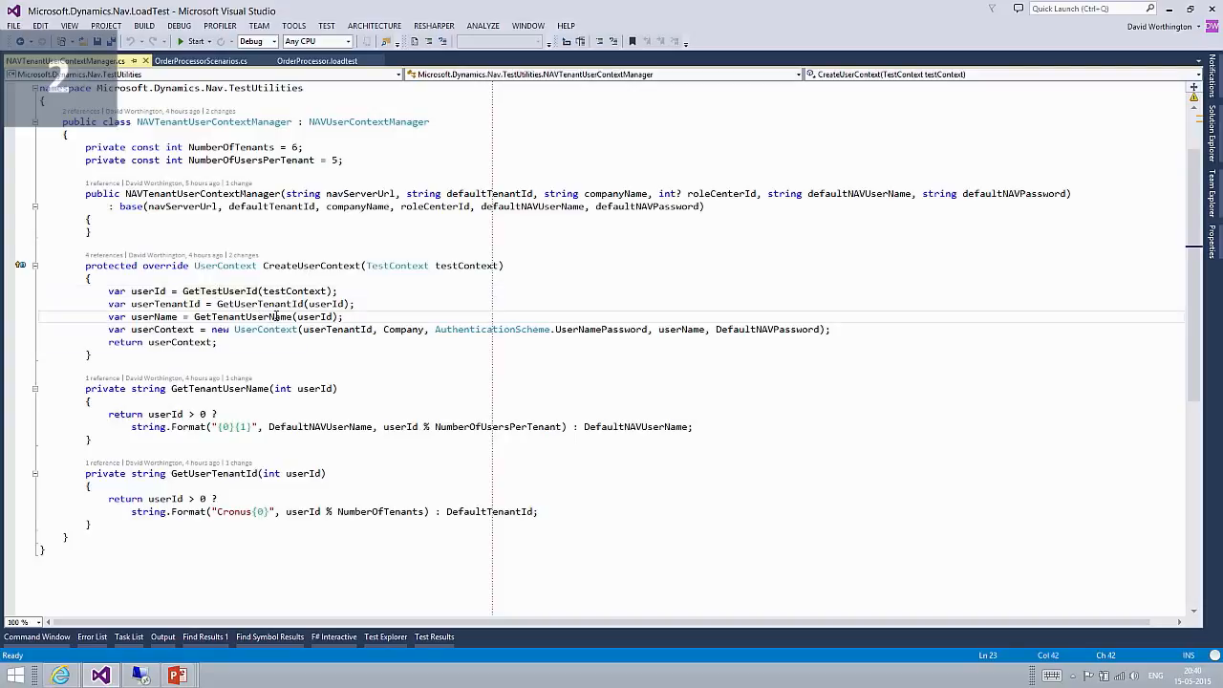
click(488, 427)
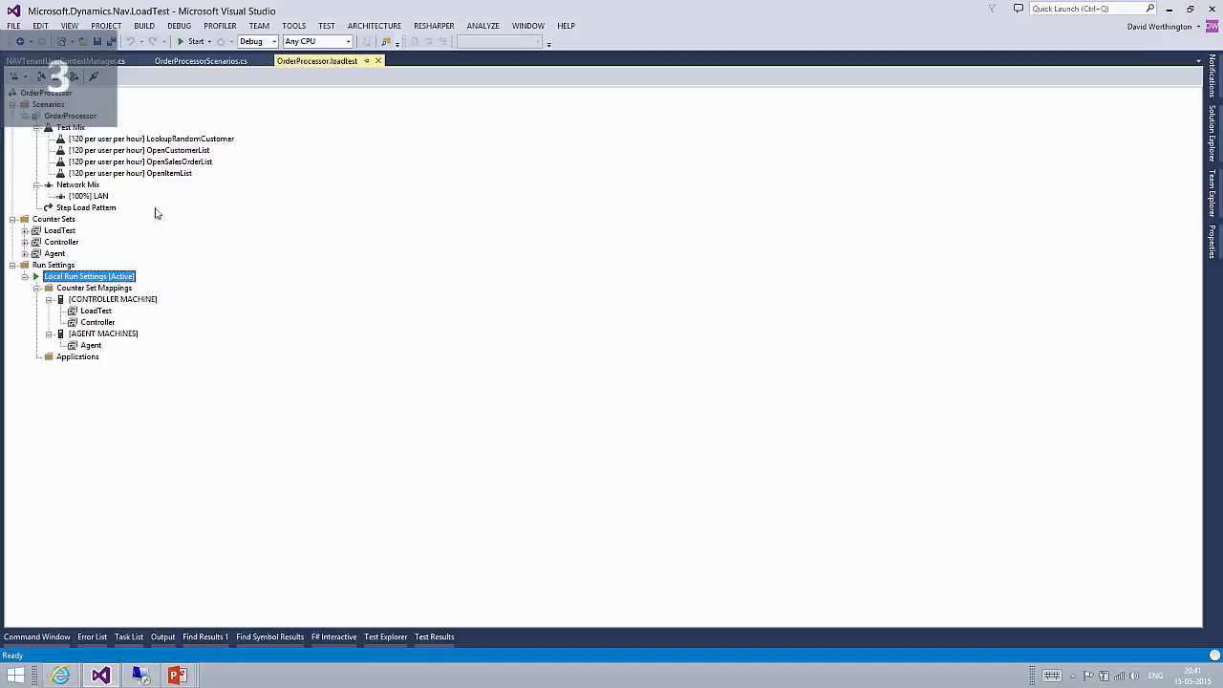
Inspect the properties of the OrderProcessor scenario's Step Load Pattern, focusing on Maximum User Count.
click(108, 209)
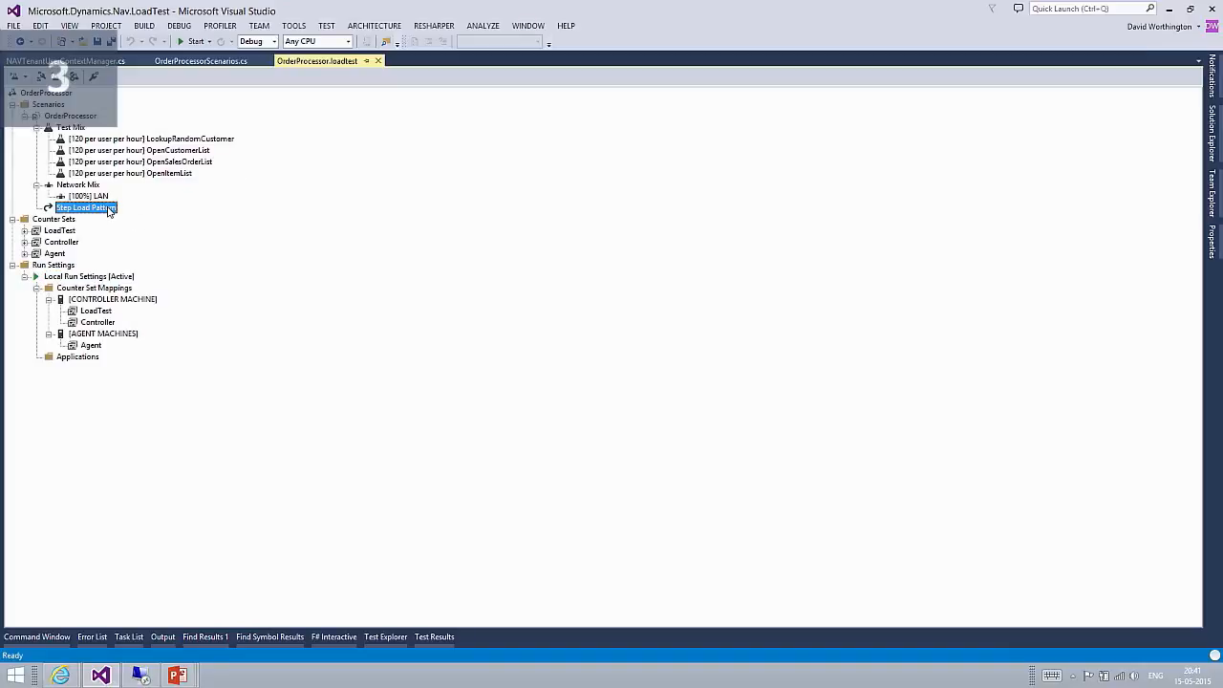
key(F4)
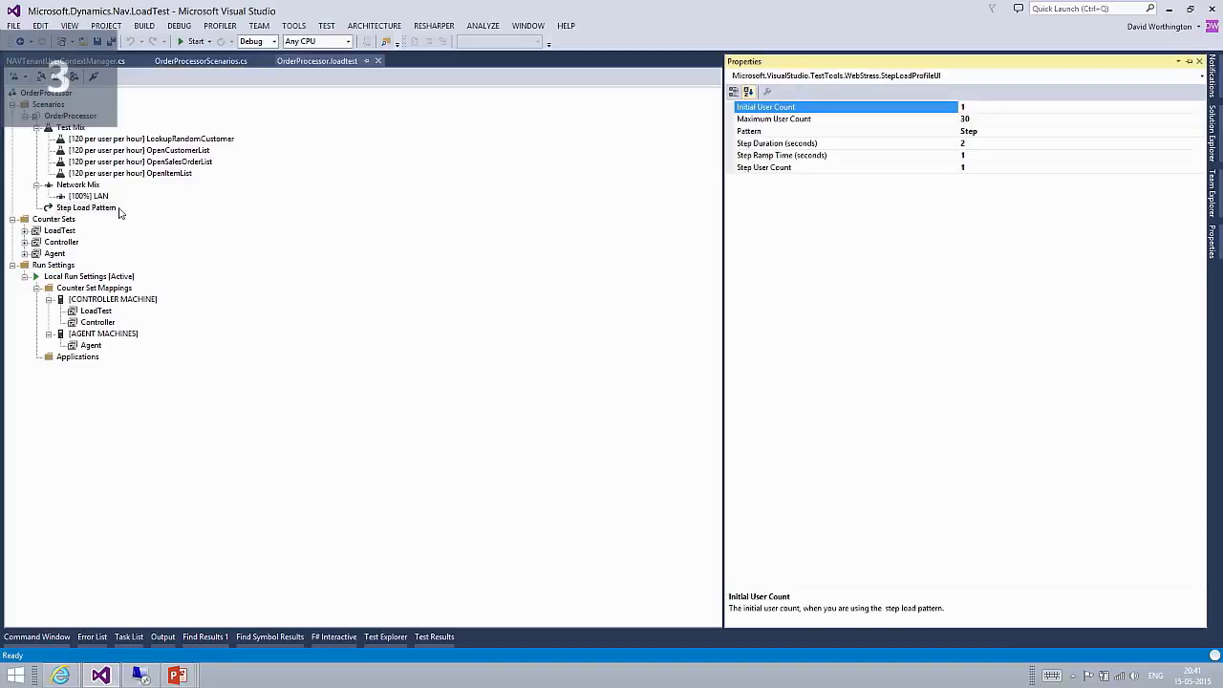
click(982, 119)
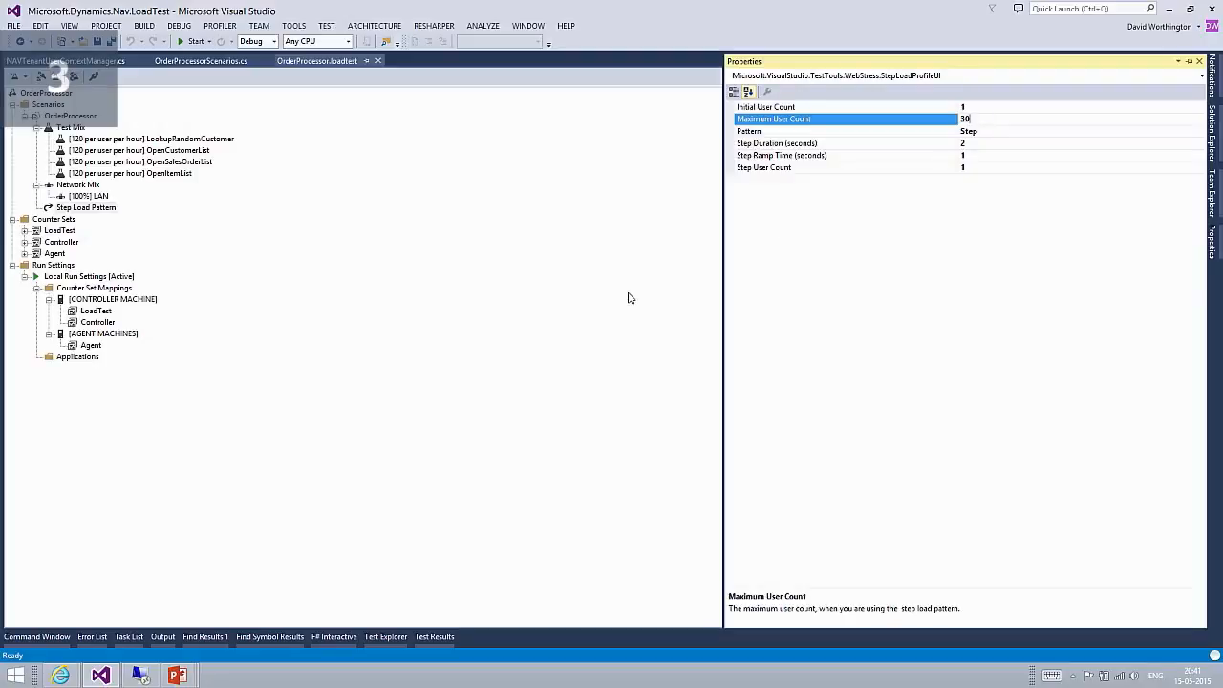
Review the properties of the active Local Run Settings, including the run duration.
click(112, 277)
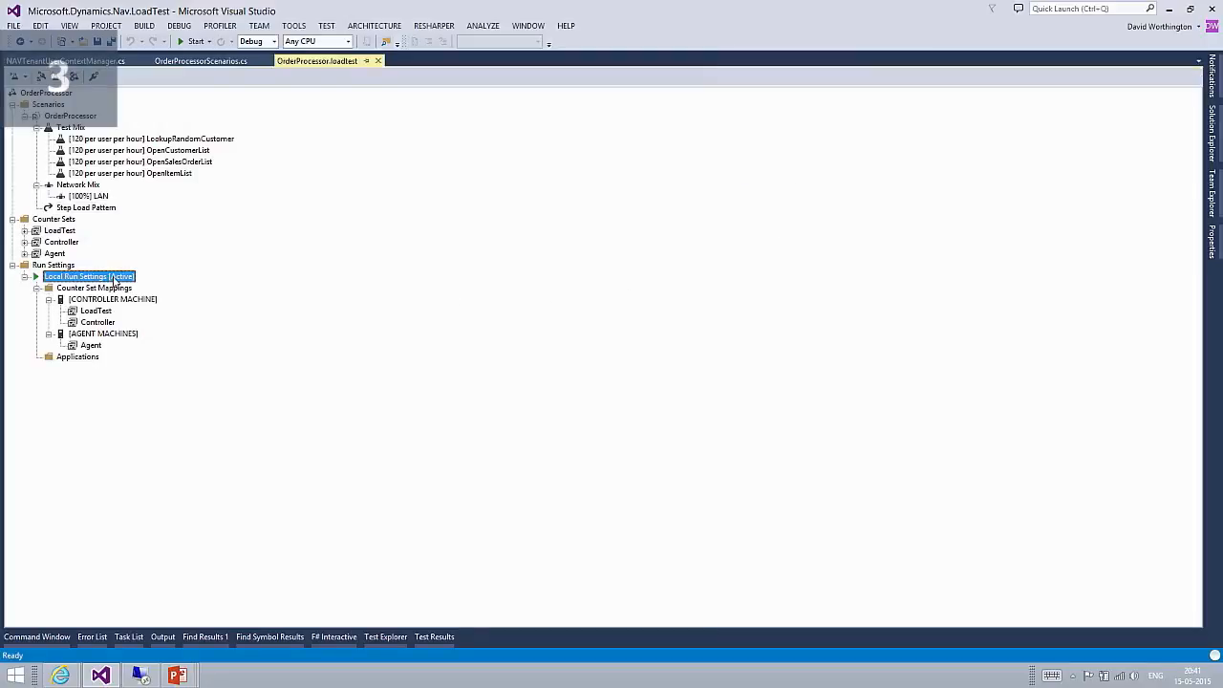
key(ctrl+shift+f)
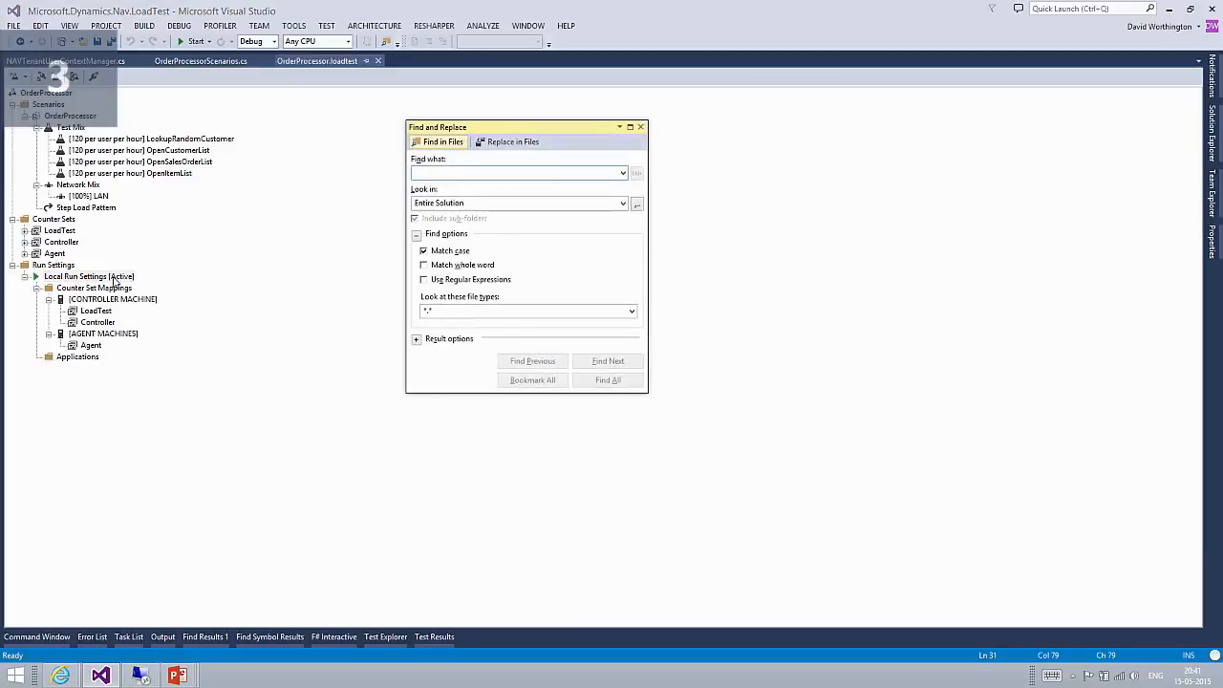
click(641, 126)
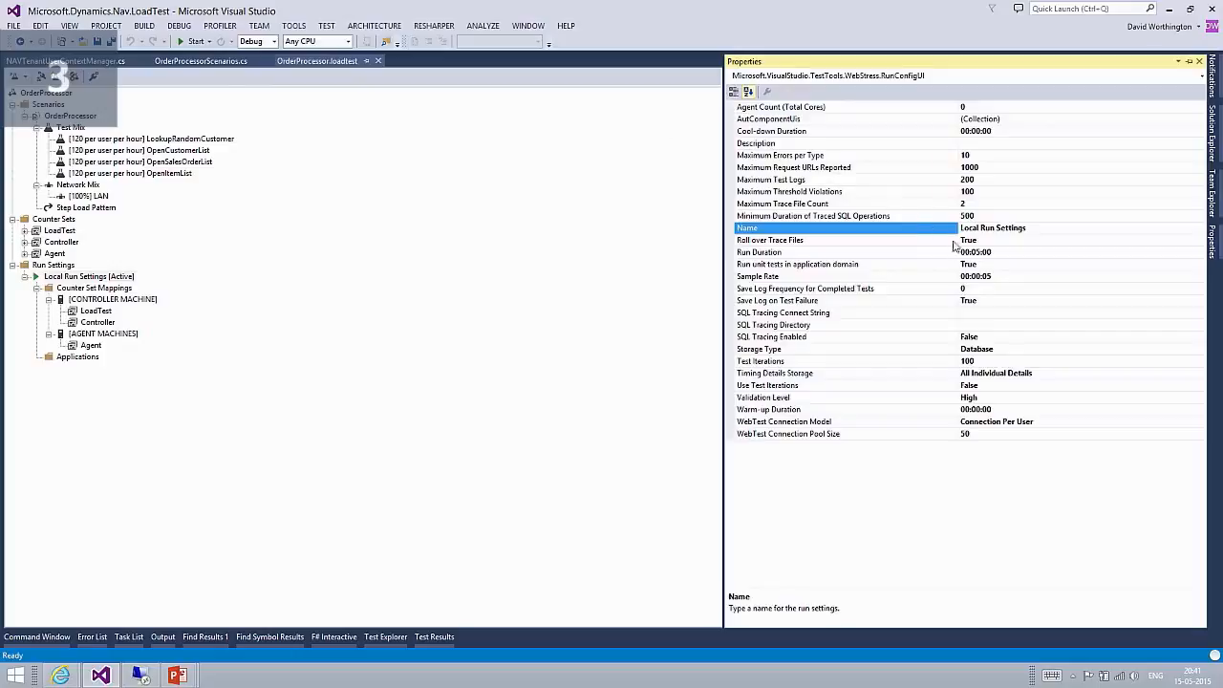
click(207, 602)
Start the NAV Data Collector Set in Performance Monitor on the remote server, and run the OrderProcessor load test in Visual Studio.
click(140, 677)
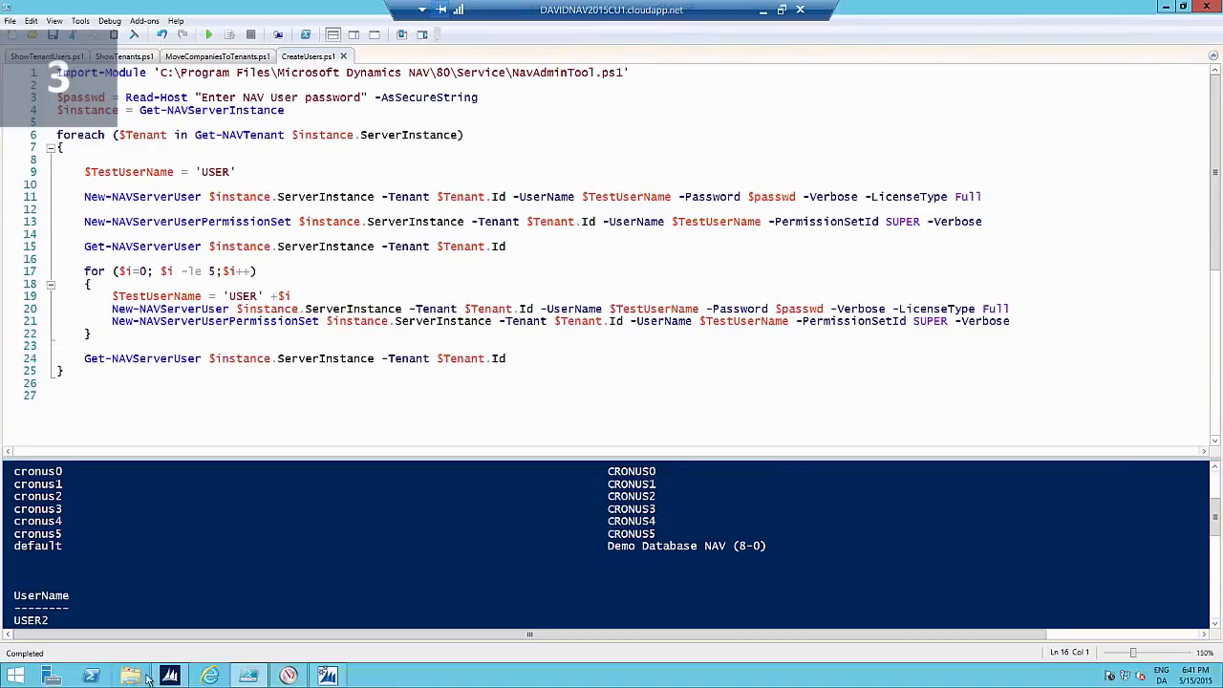
click(287, 676)
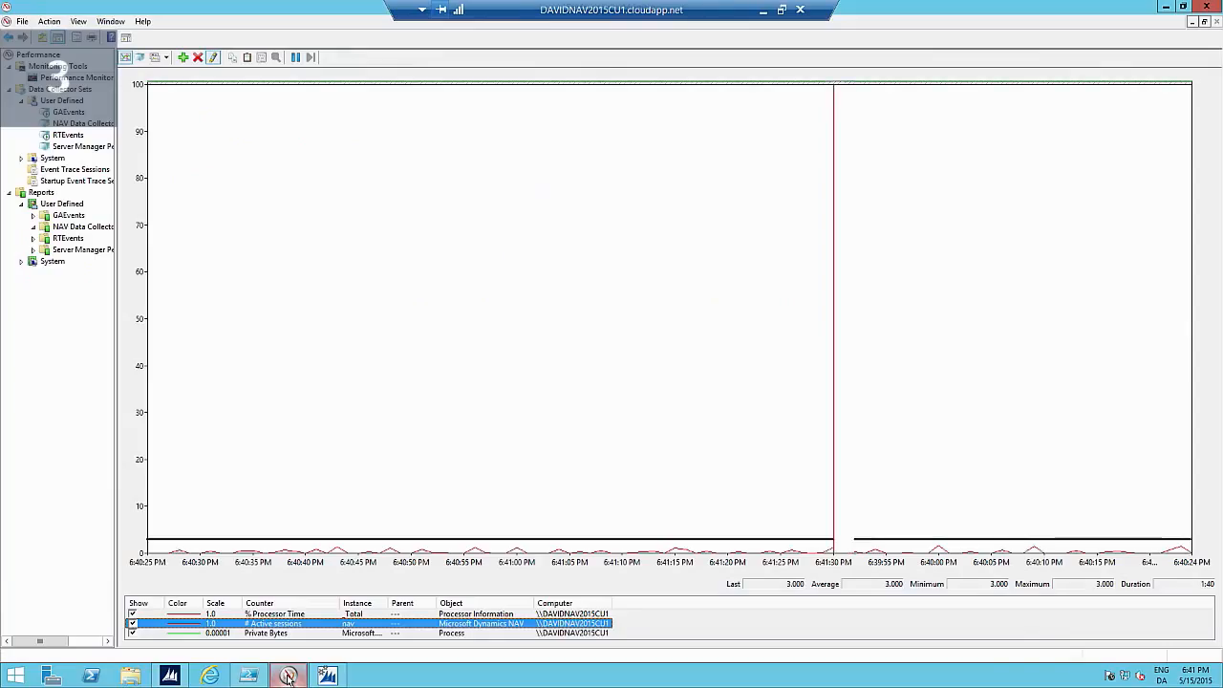
click(99, 125)
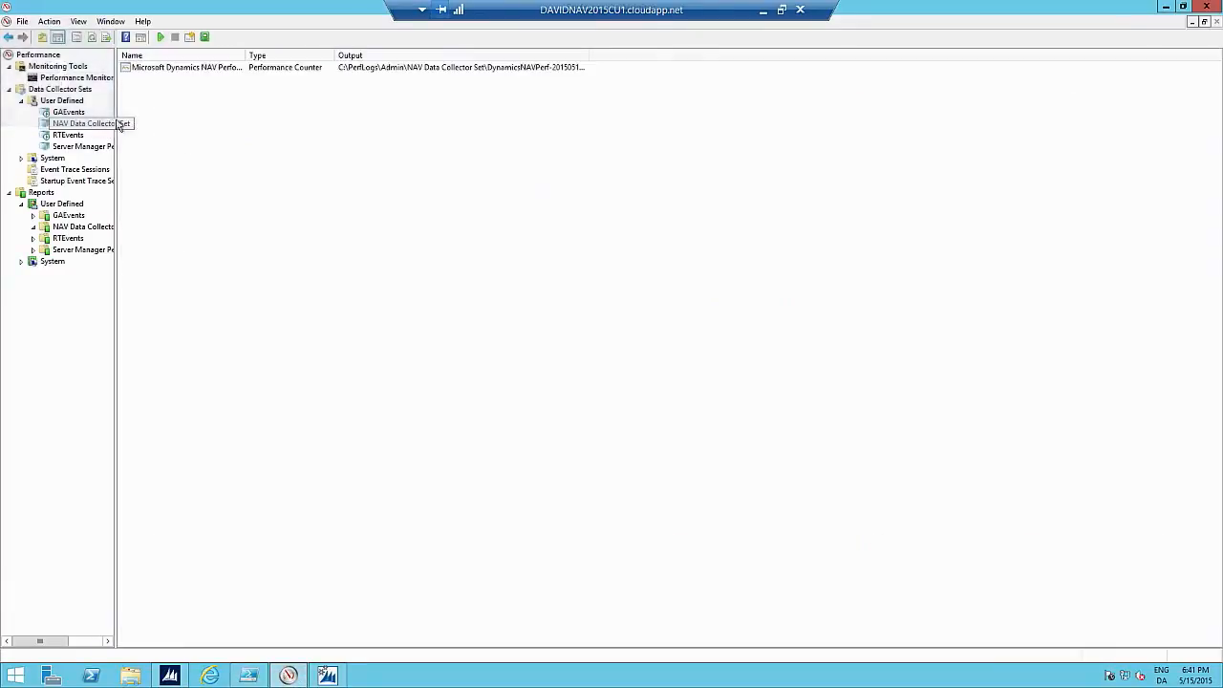
right_click(186, 71)
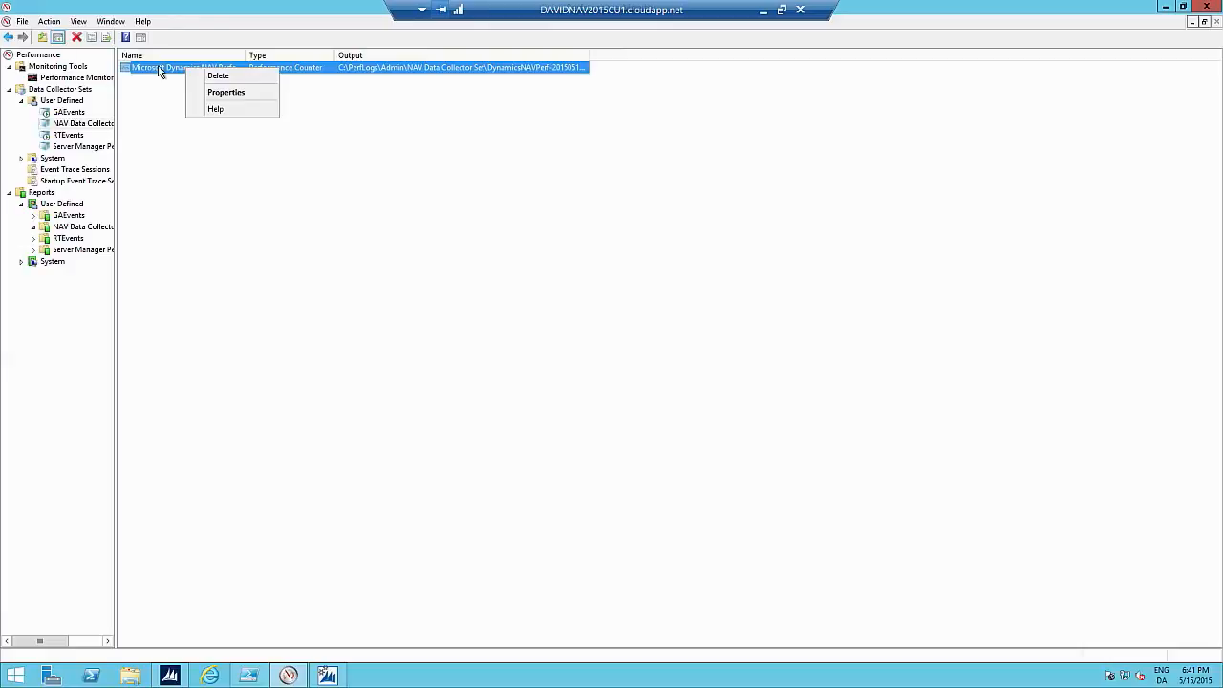
click(60, 128)
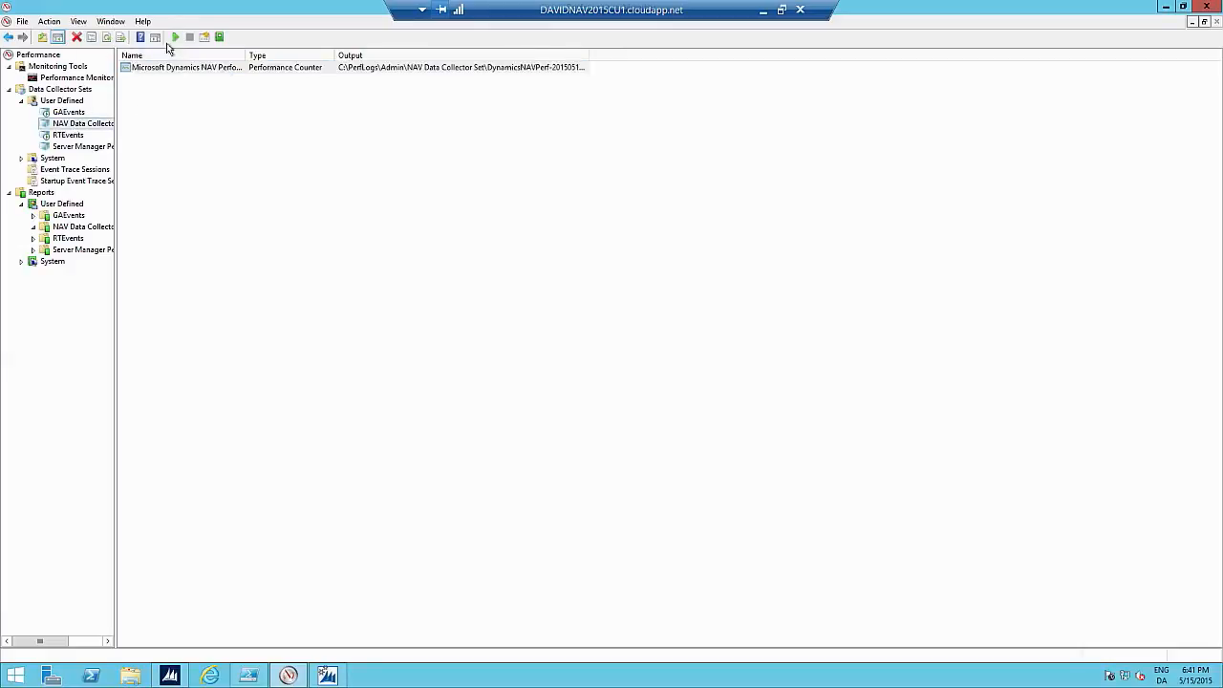
click(175, 37)
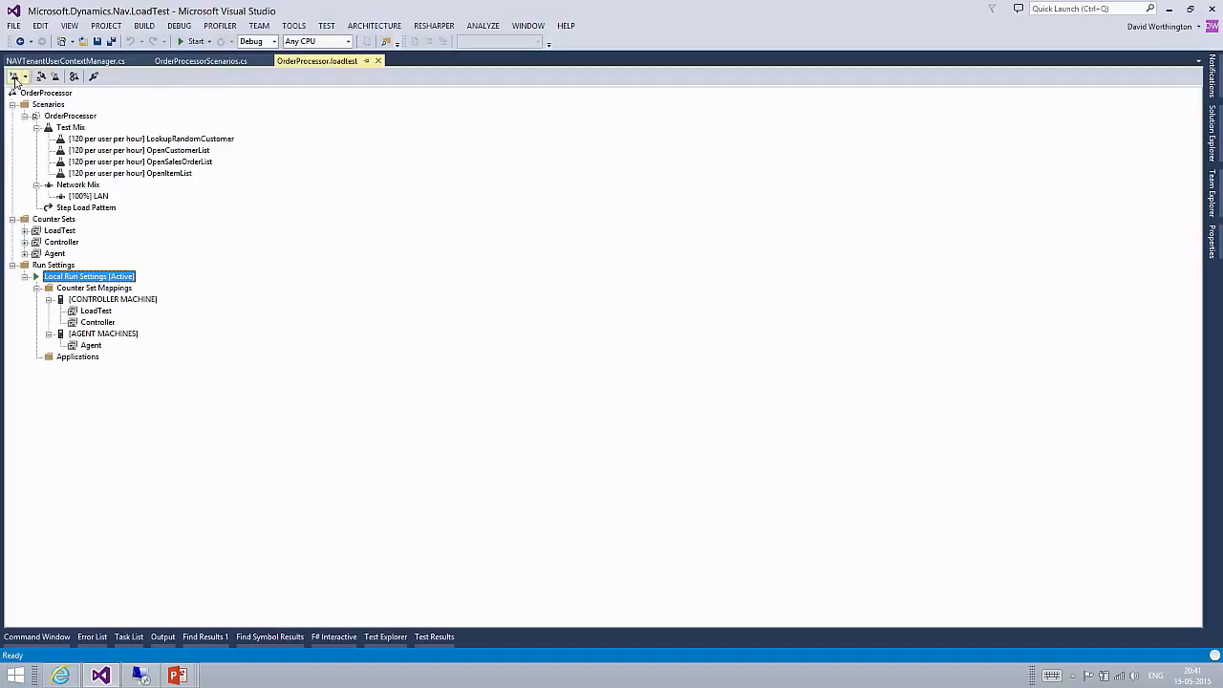
click(14, 79)
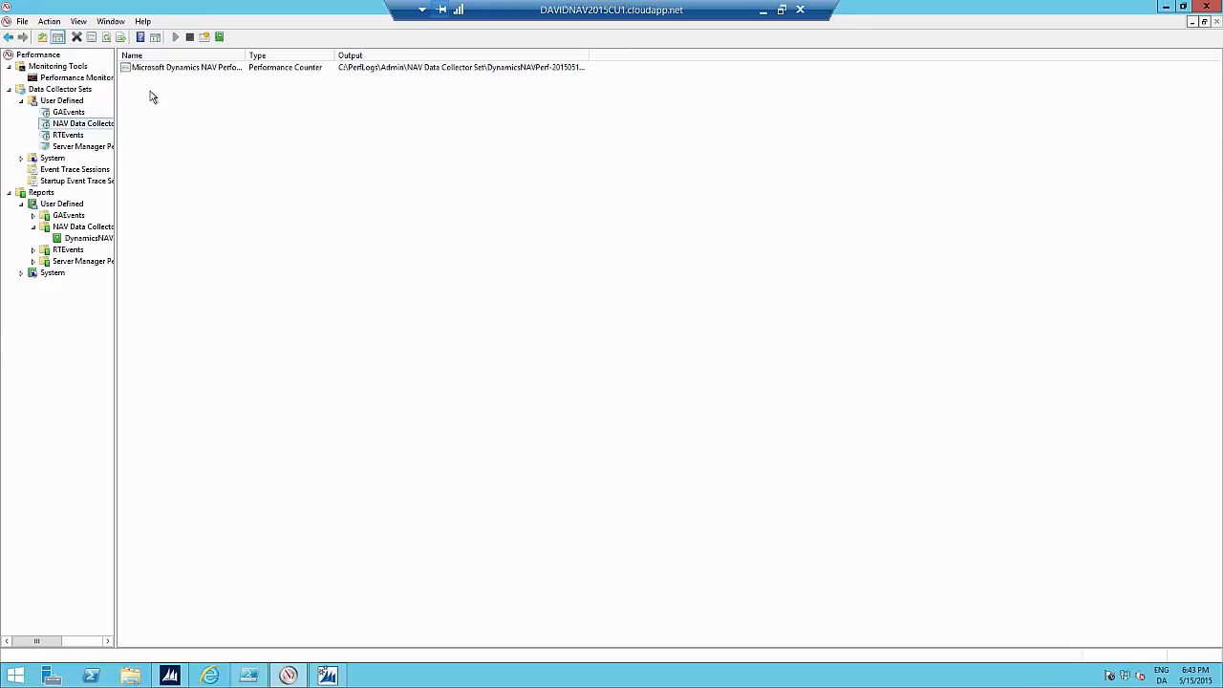
Stop the NAV Data Collector Set in the remote Performance Monitor and open its latest report.
click(190, 39)
right_click(102, 122)
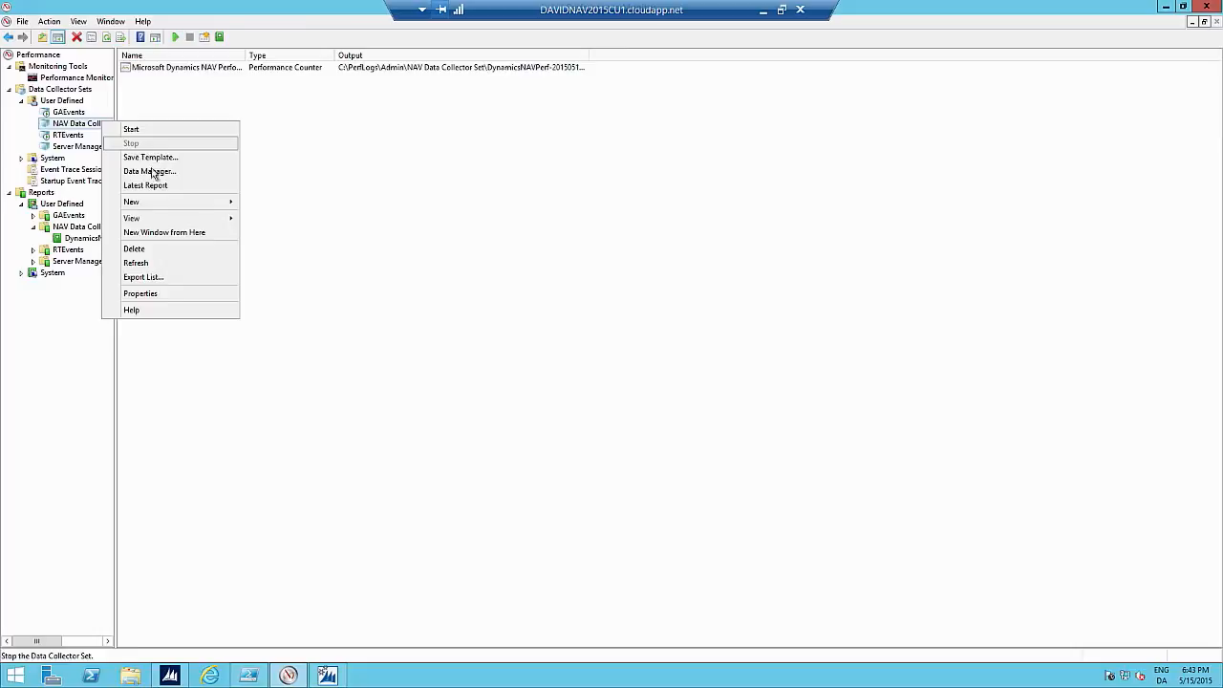
click(156, 182)
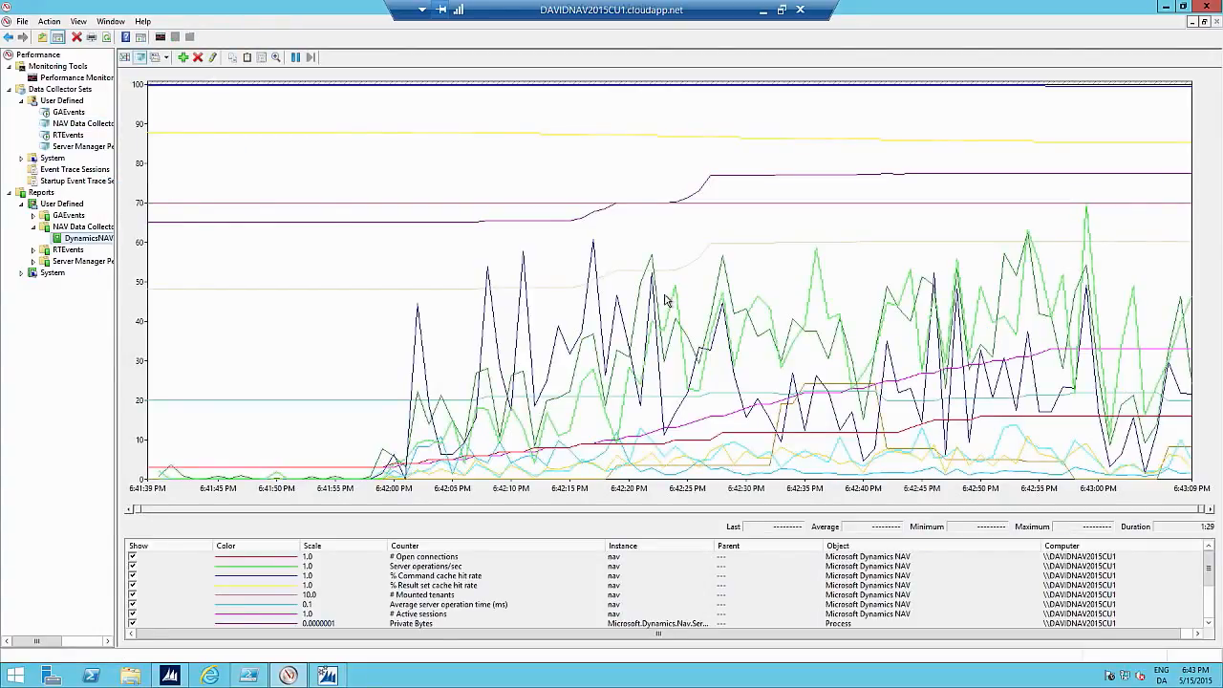
Highlight the # Active sessions counter in the report graph, and compare it with # Mounted tenants.
click(429, 615)
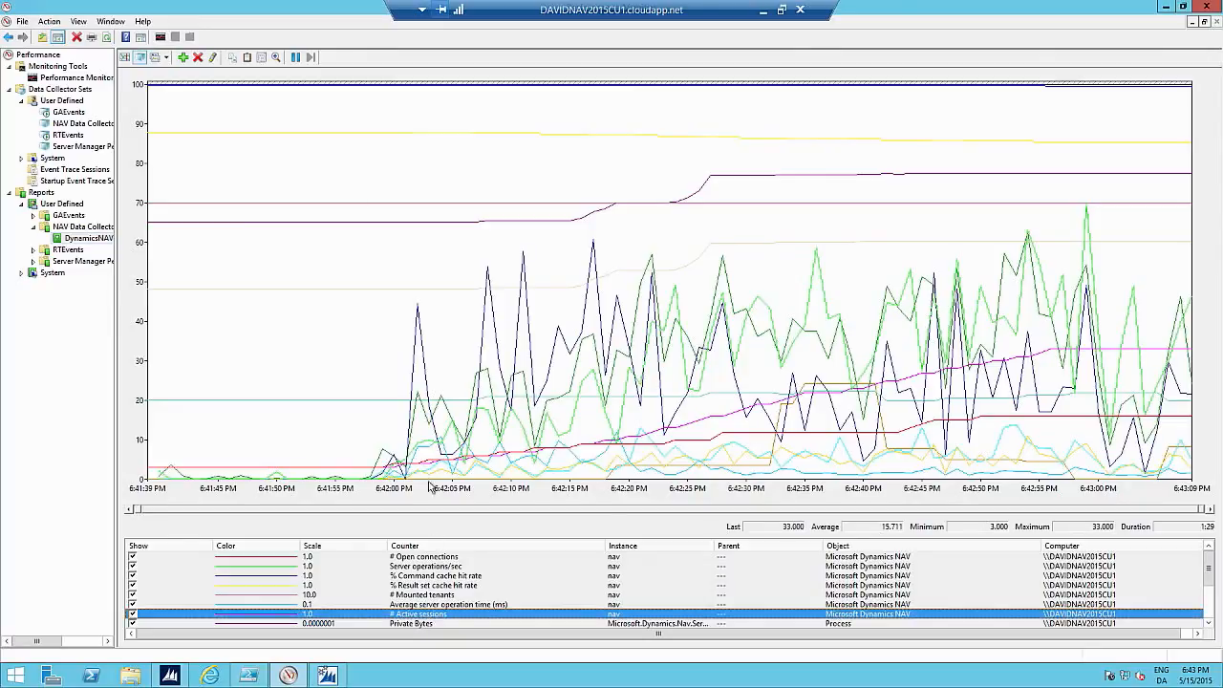
click(213, 58)
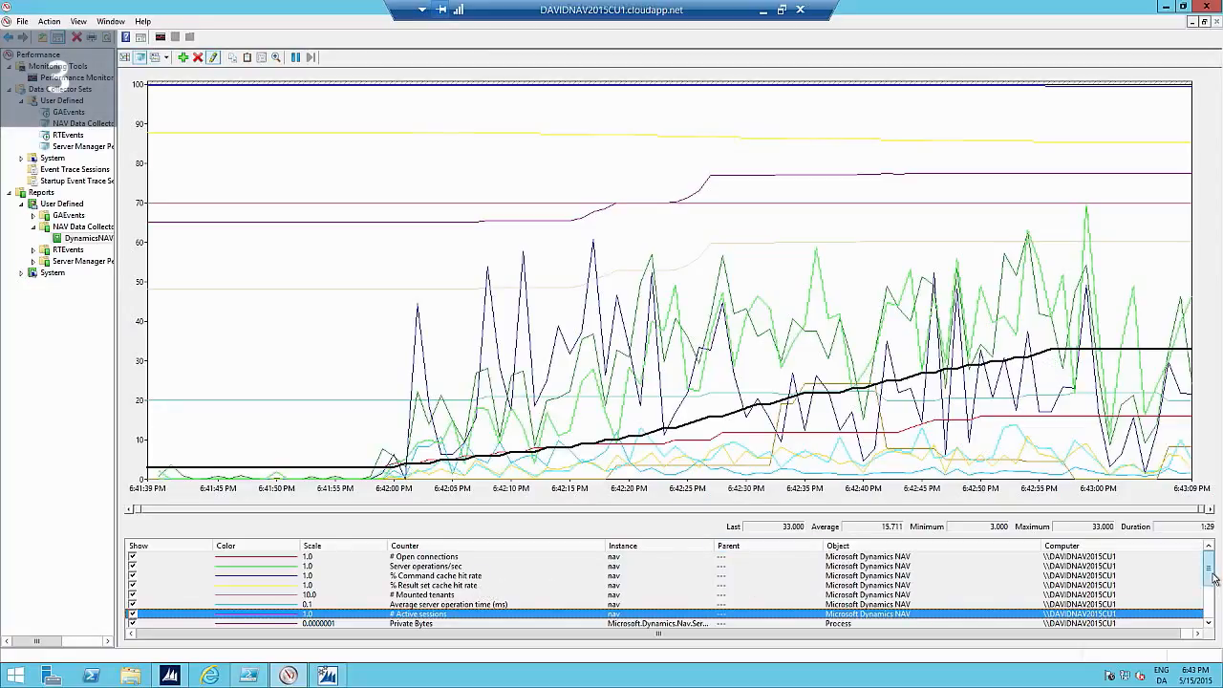
drag(1212, 575, 1213, 581)
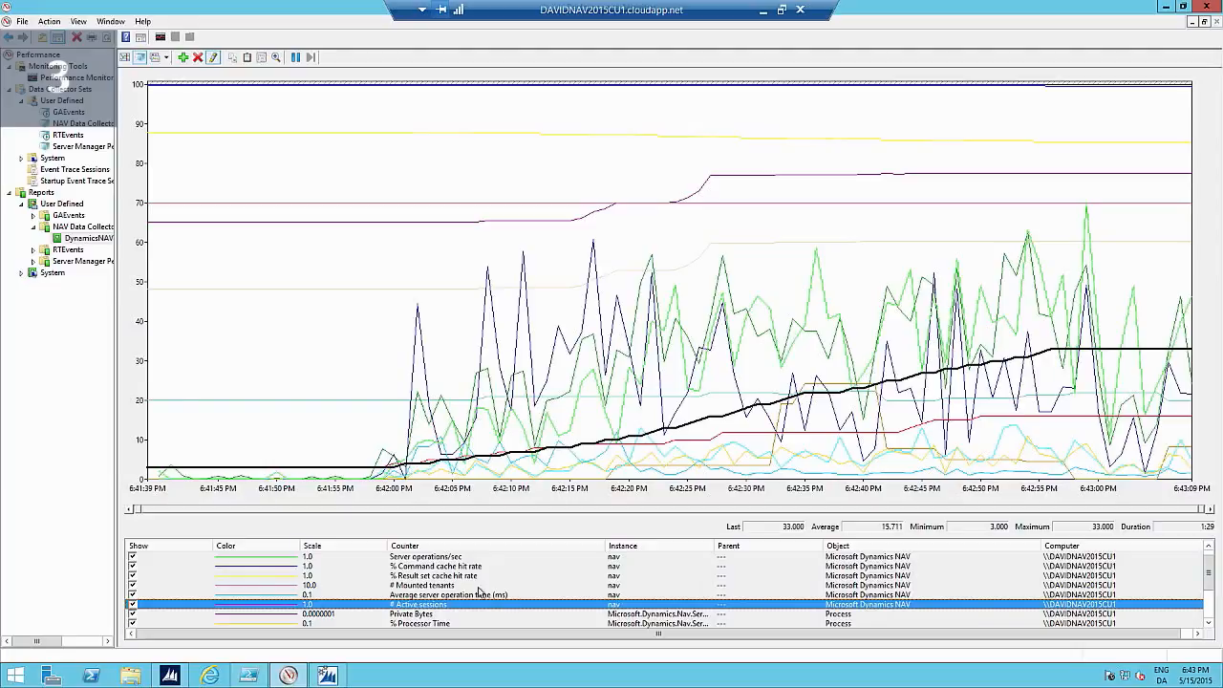
ctrl+click(438, 587)
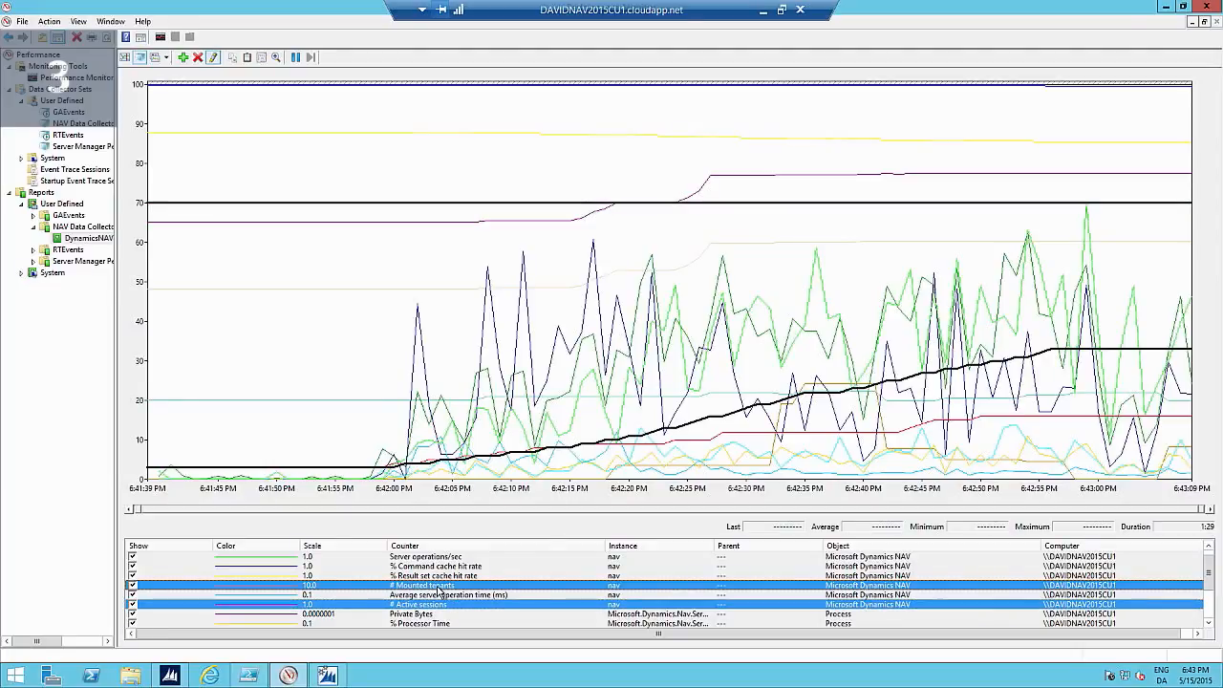
click(439, 586)
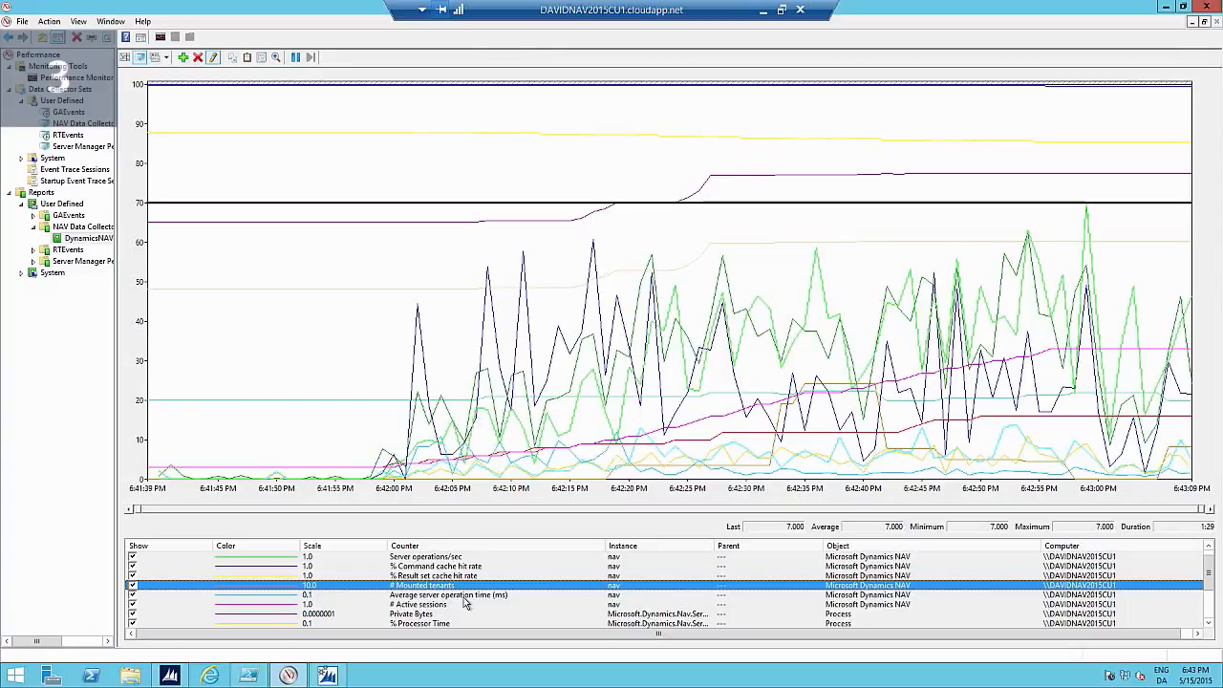
Highlight the NAV server process's Private Bytes counter and examine its memory curve during the test.
scroll(465, 602, down, 2)
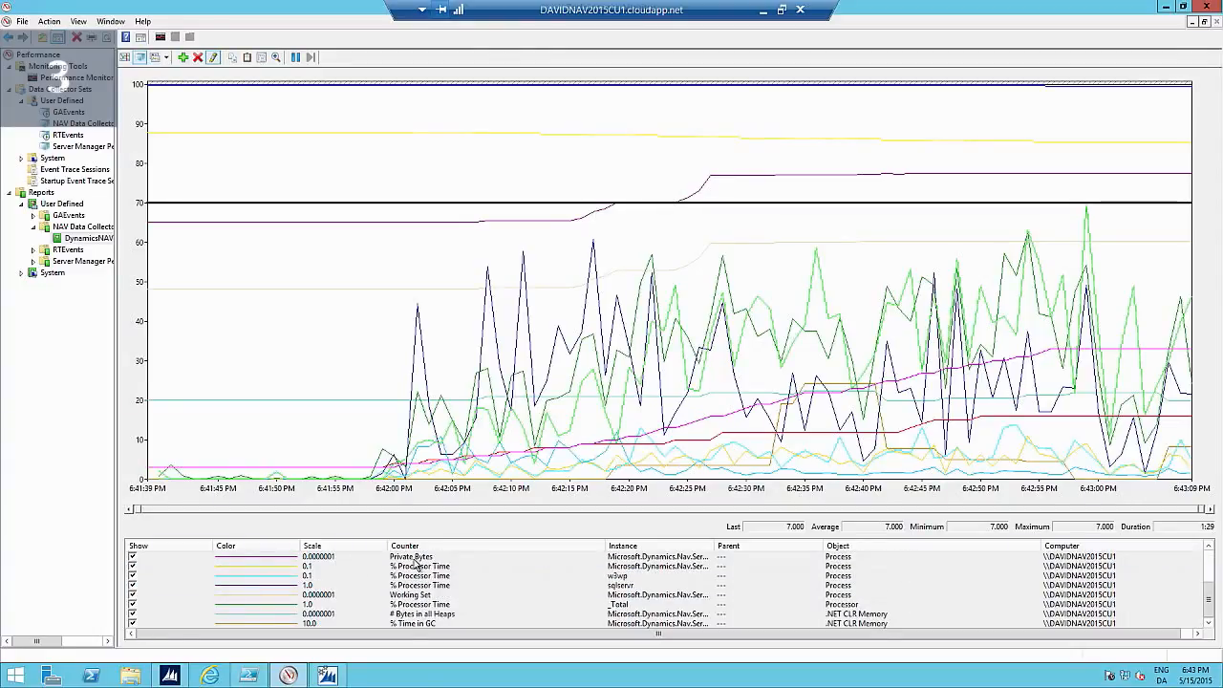
click(417, 560)
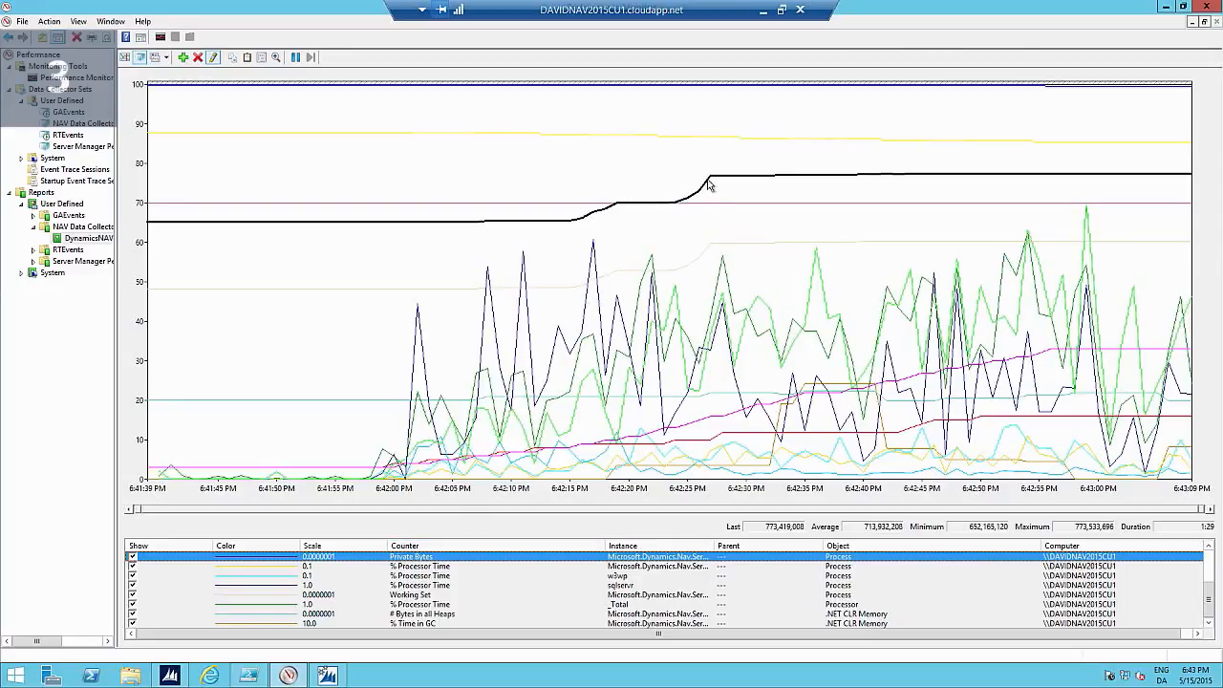
mouse_move(708, 184)
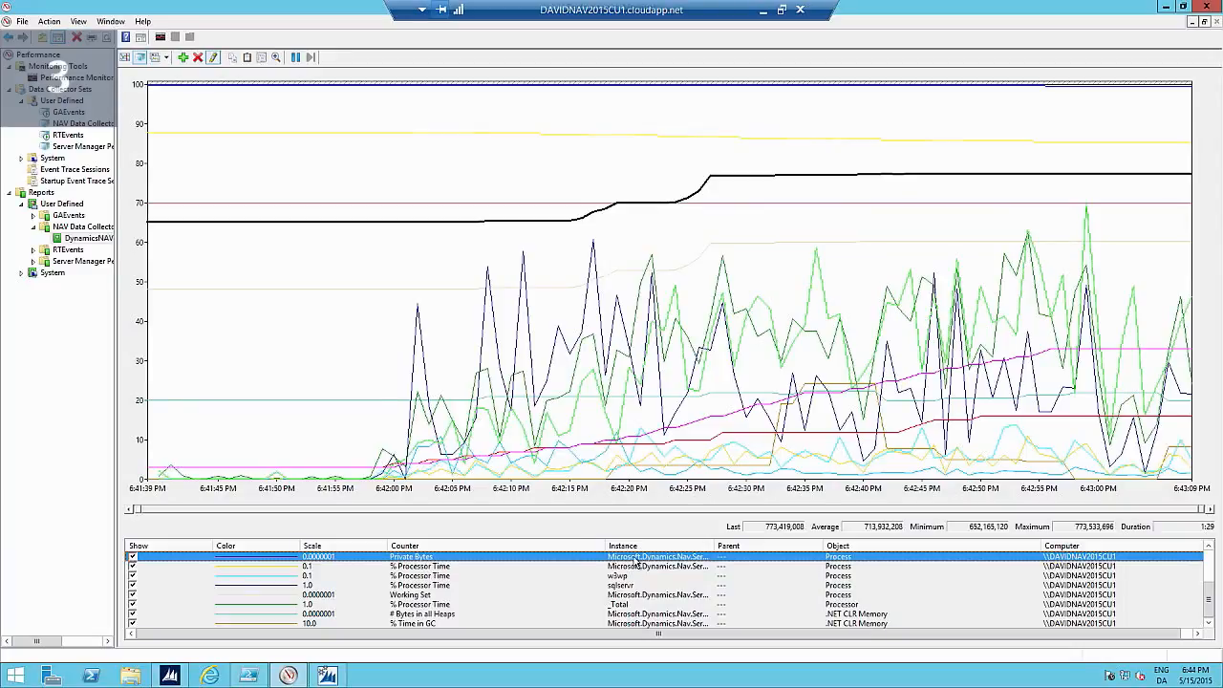
Run ShowTenantUsers.ps1 in PowerShell ISE with an enlarged console pane, and review the sessions listed for each tenant.
click(250, 676)
click(56, 58)
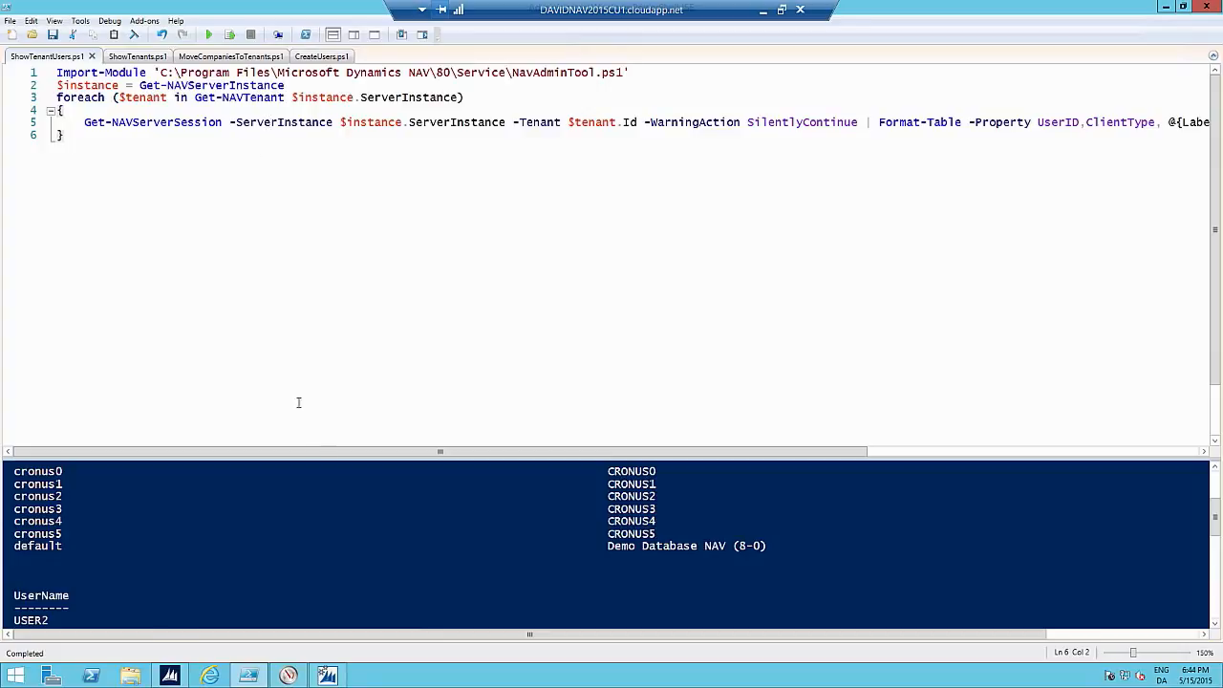
drag(364, 177, 357, 148)
click(209, 36)
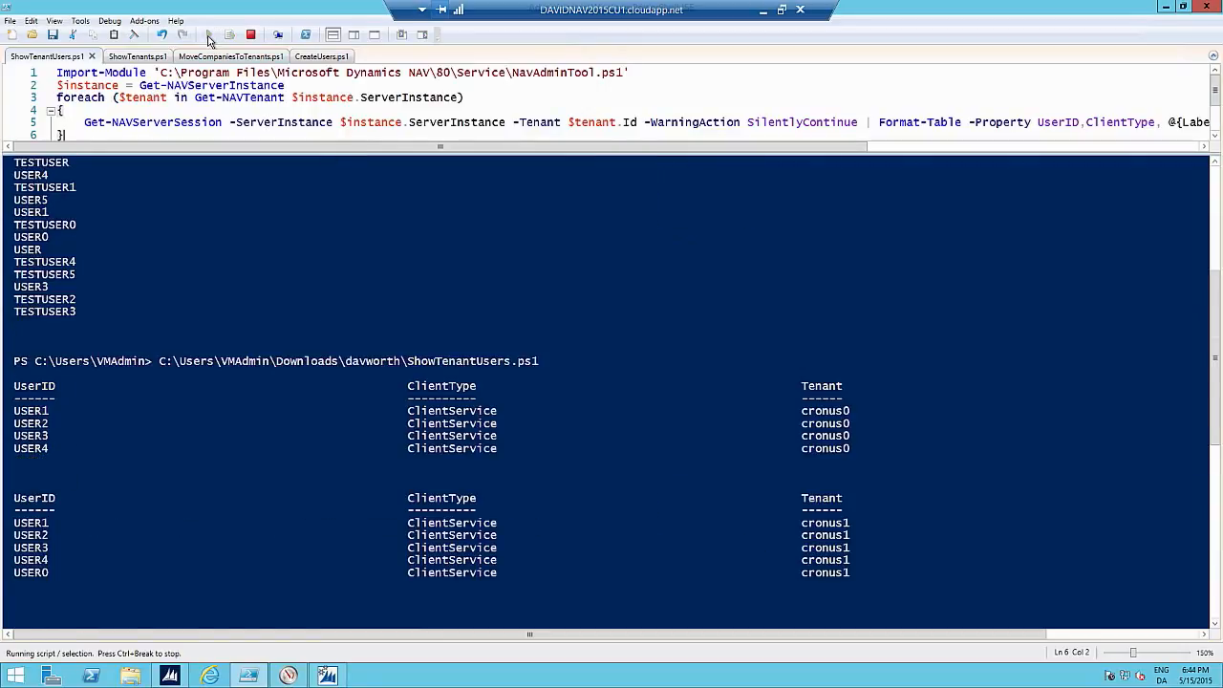
drag(1216, 419, 1219, 376)
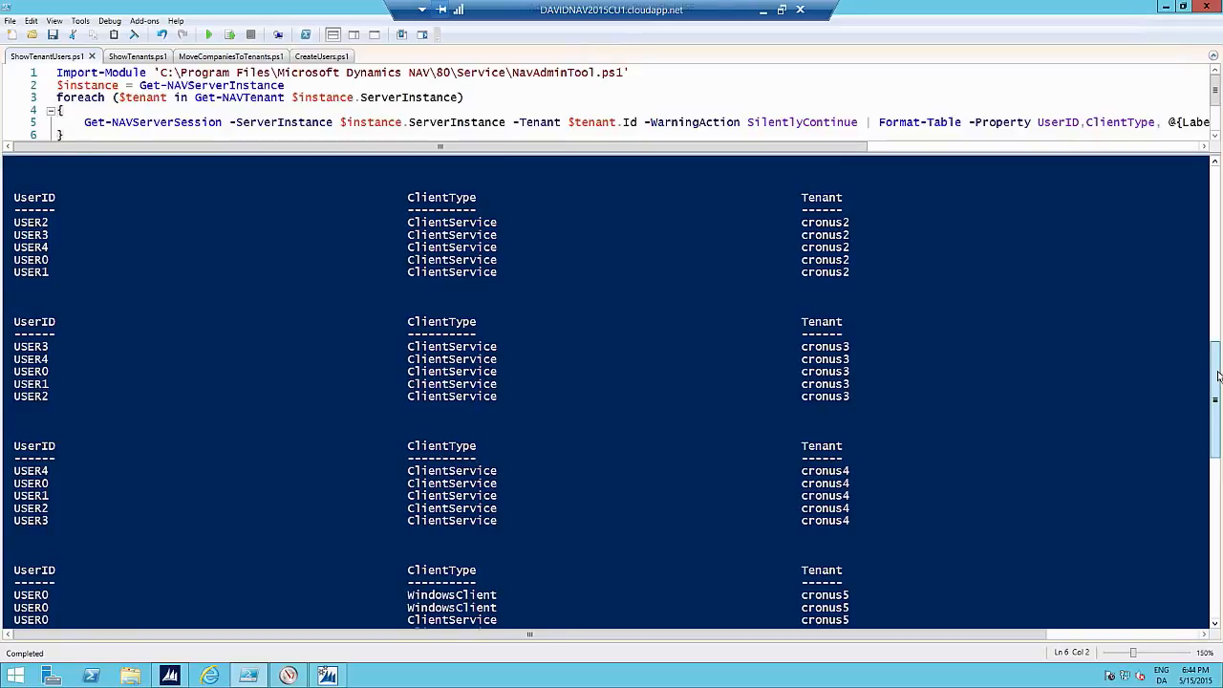
drag(1219, 378, 1207, 432)
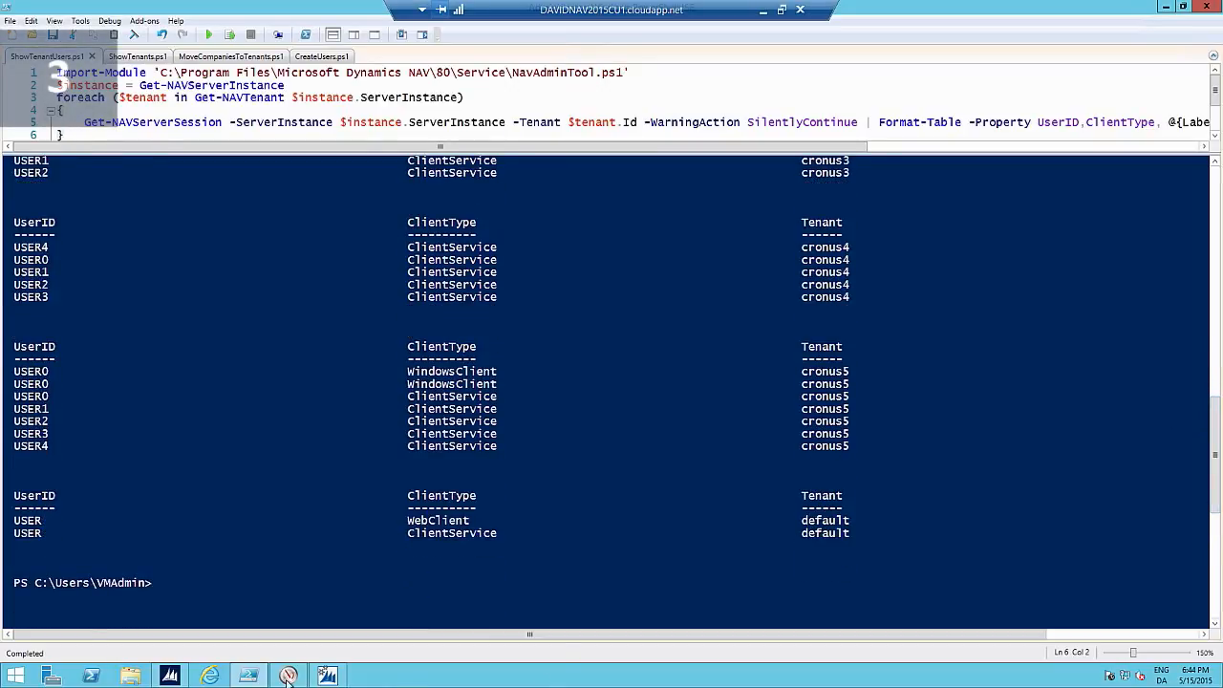
Switch to the Dynamics NAV Session List window and refresh the sessions.
click(327, 676)
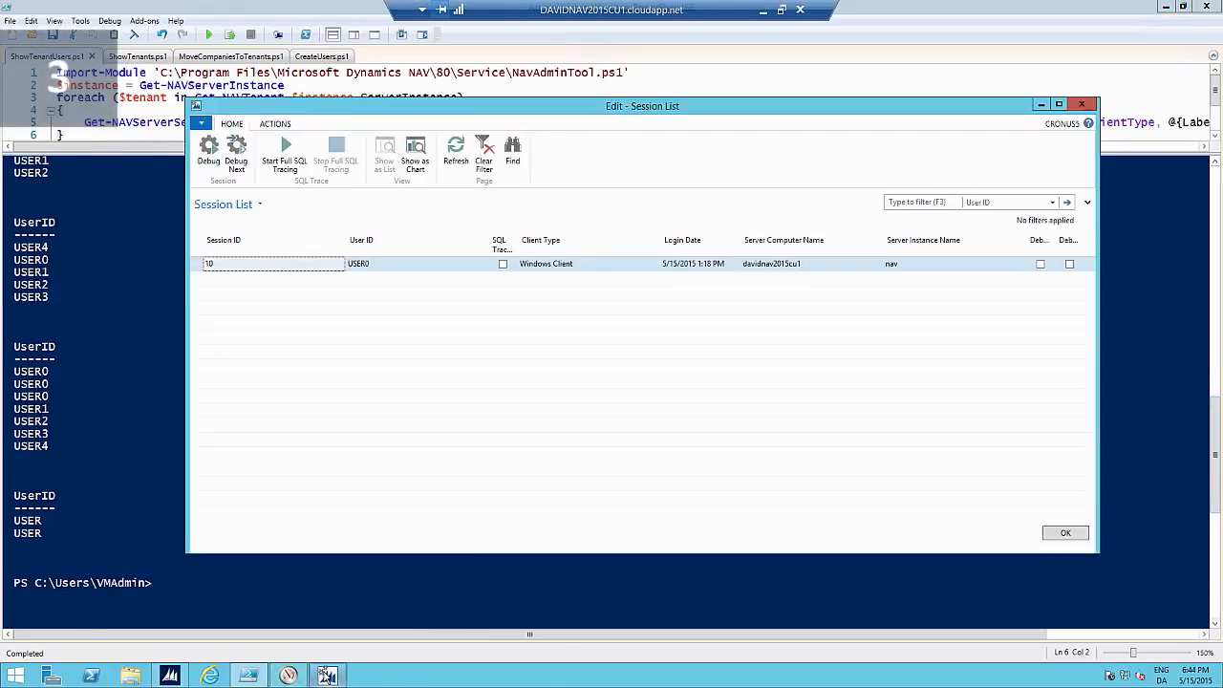
click(458, 166)
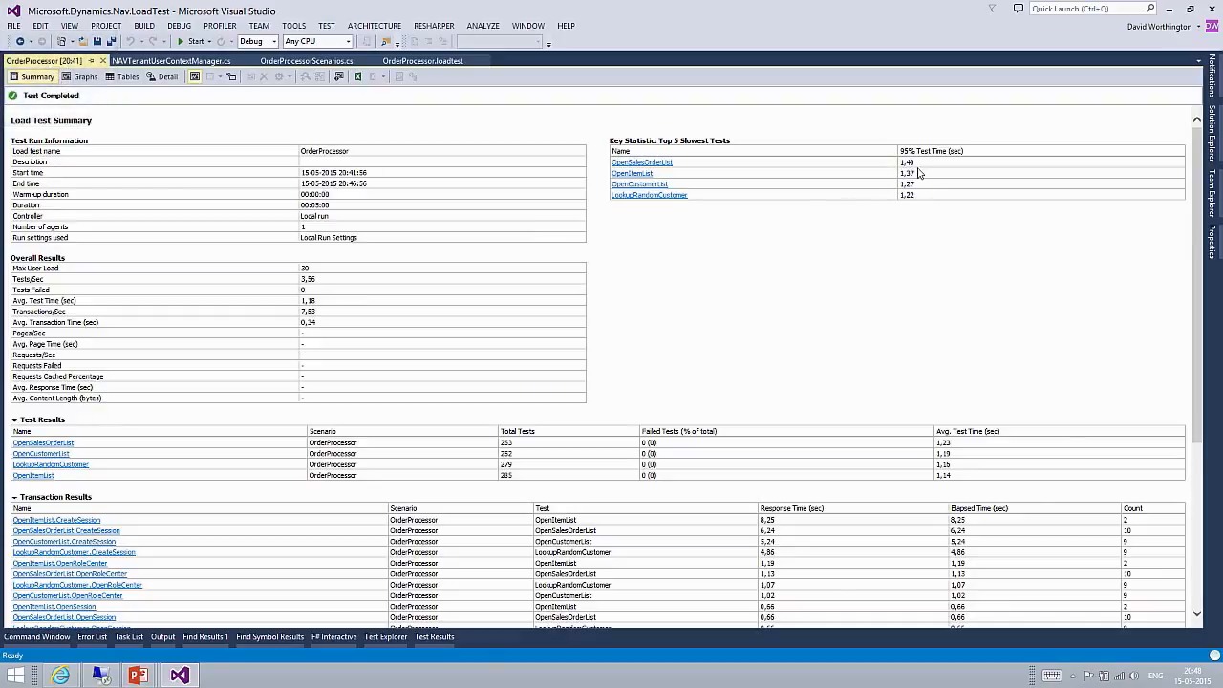
Show the graphs for the completed OrderProcessor load test in Visual Studio.
click(82, 77)
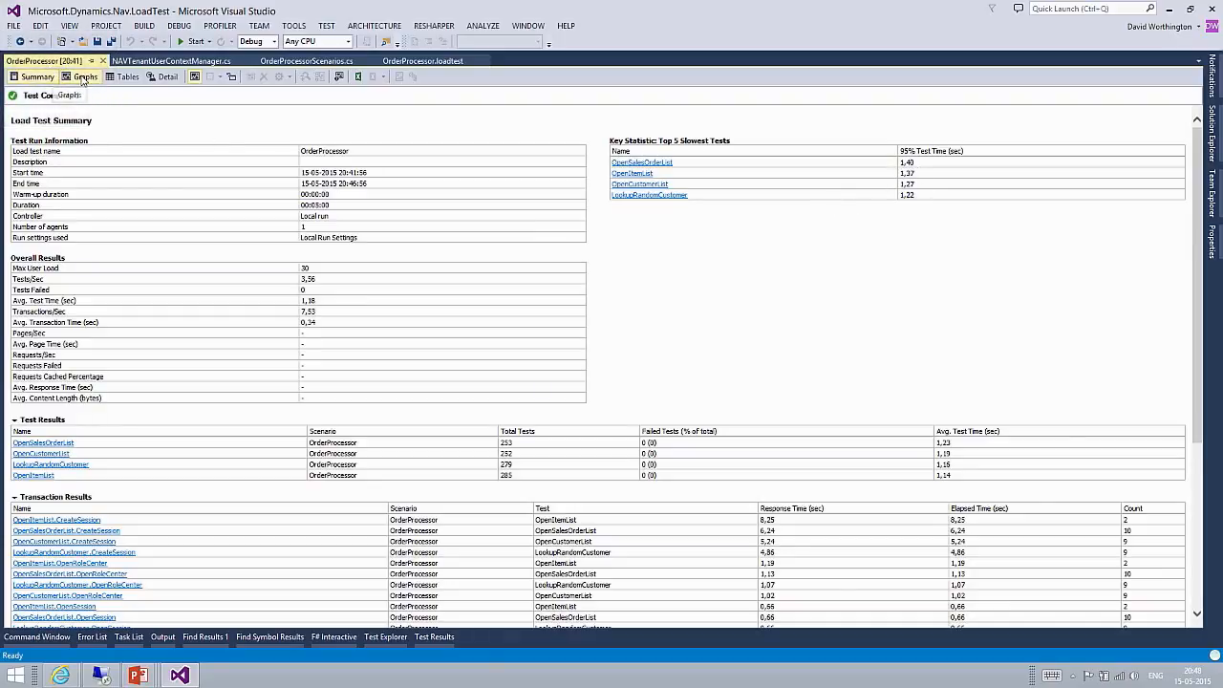